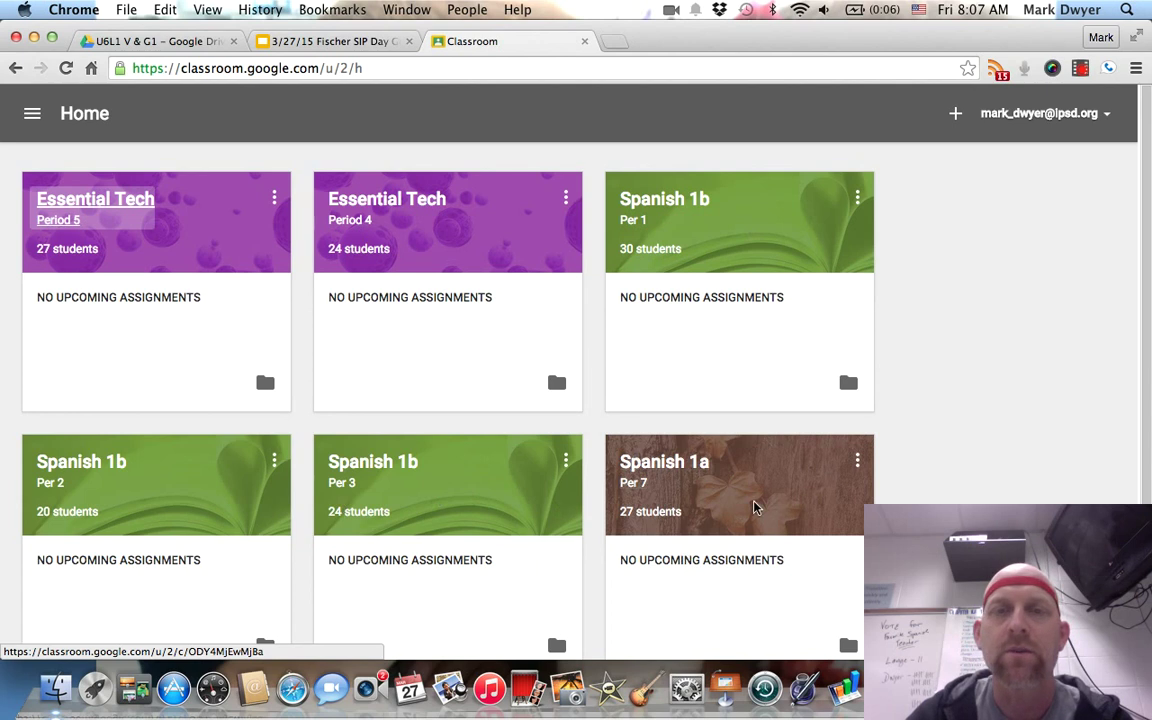
Start an assignment in the Spanish 1b Per 1 class, titled "New Ass", with an 11:59 PM due time.
{"action": "left_click", "coordinate": [676, 204]}
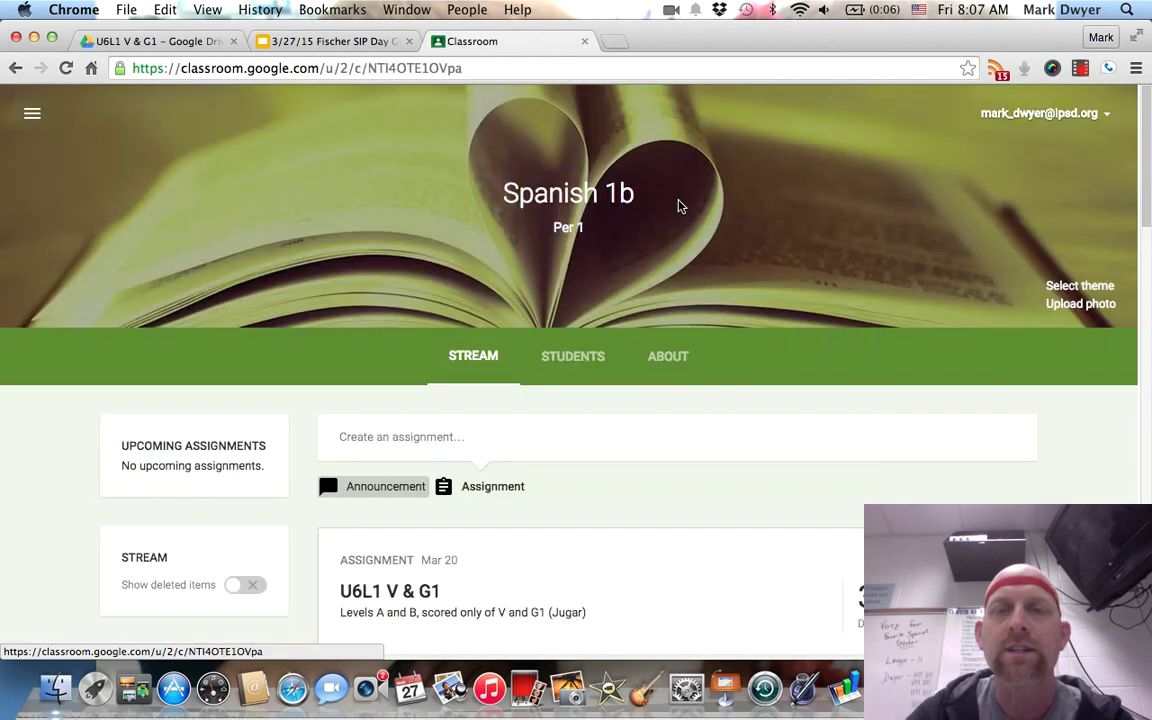
{"action": "scroll", "coordinate": [609, 355], "scroll_direction": "down", "scroll_amount": 2}
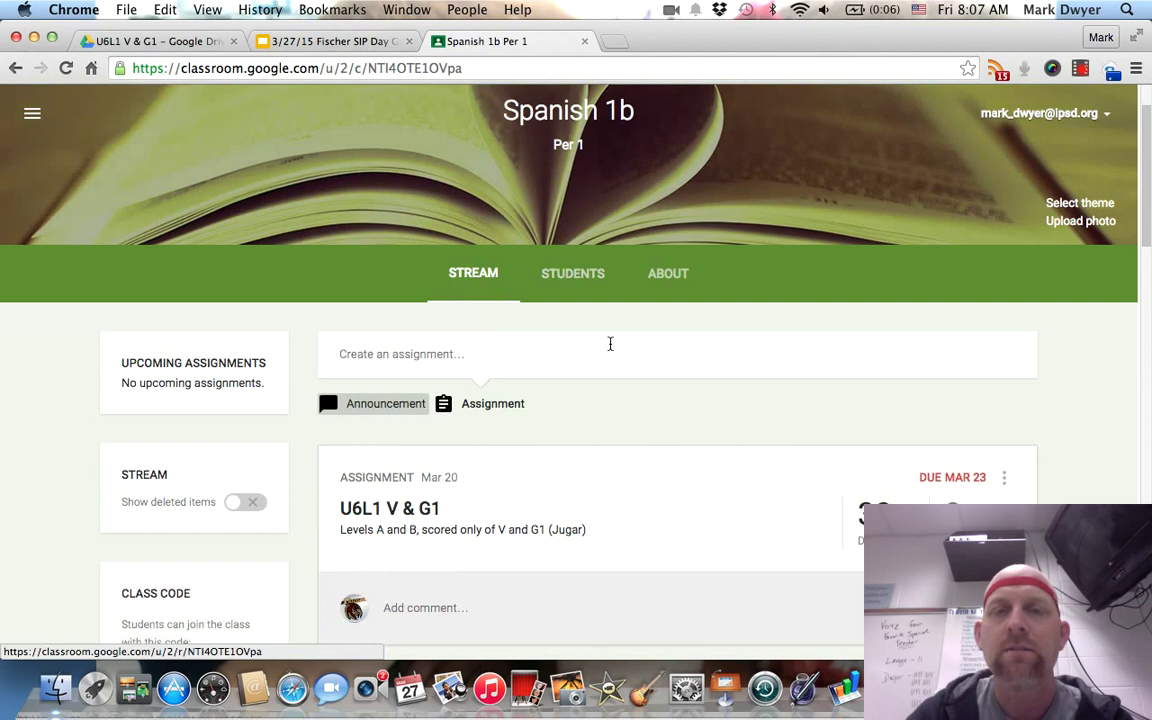
{"action": "left_click", "coordinate": [482, 407]}
{"action": "type", "text": "New Ass"}
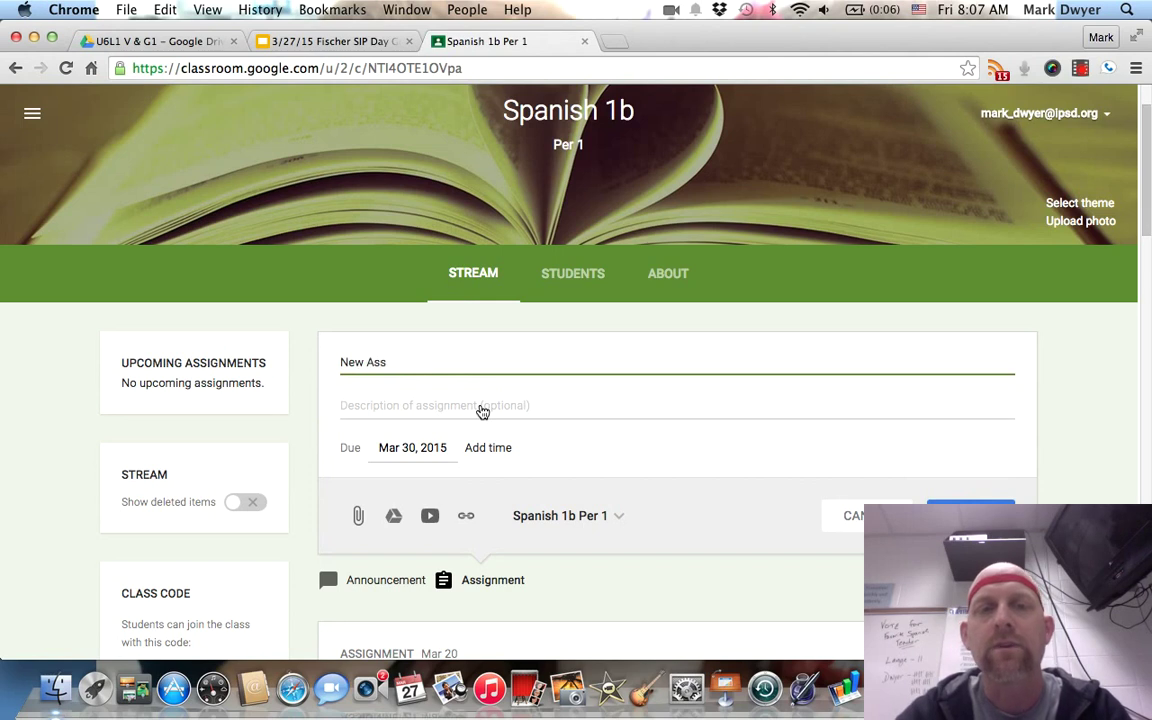
{"action": "left_click", "coordinate": [540, 406]}
{"action": "left_click", "coordinate": [495, 452]}
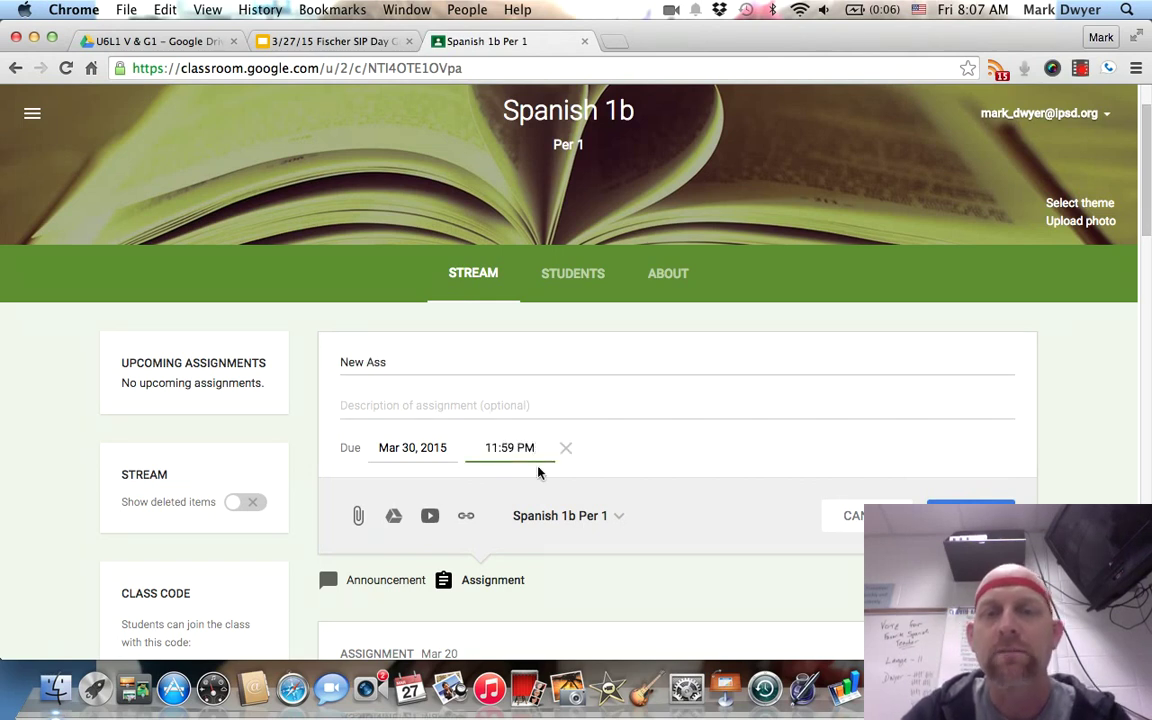
Include the Spanish 1b Per 2 and Per 3 classes as recipients of the assignment.
{"action": "left_click", "coordinate": [616, 517]}
{"action": "left_click", "coordinate": [521, 521]}
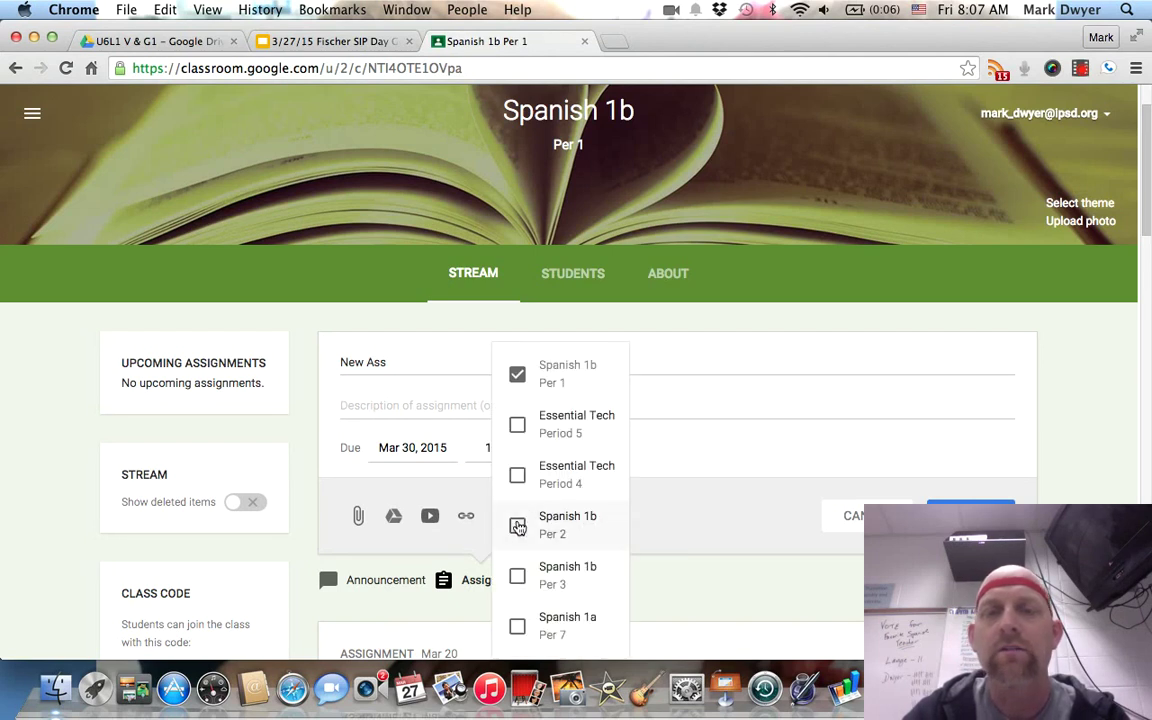
{"action": "left_click", "coordinate": [526, 576]}
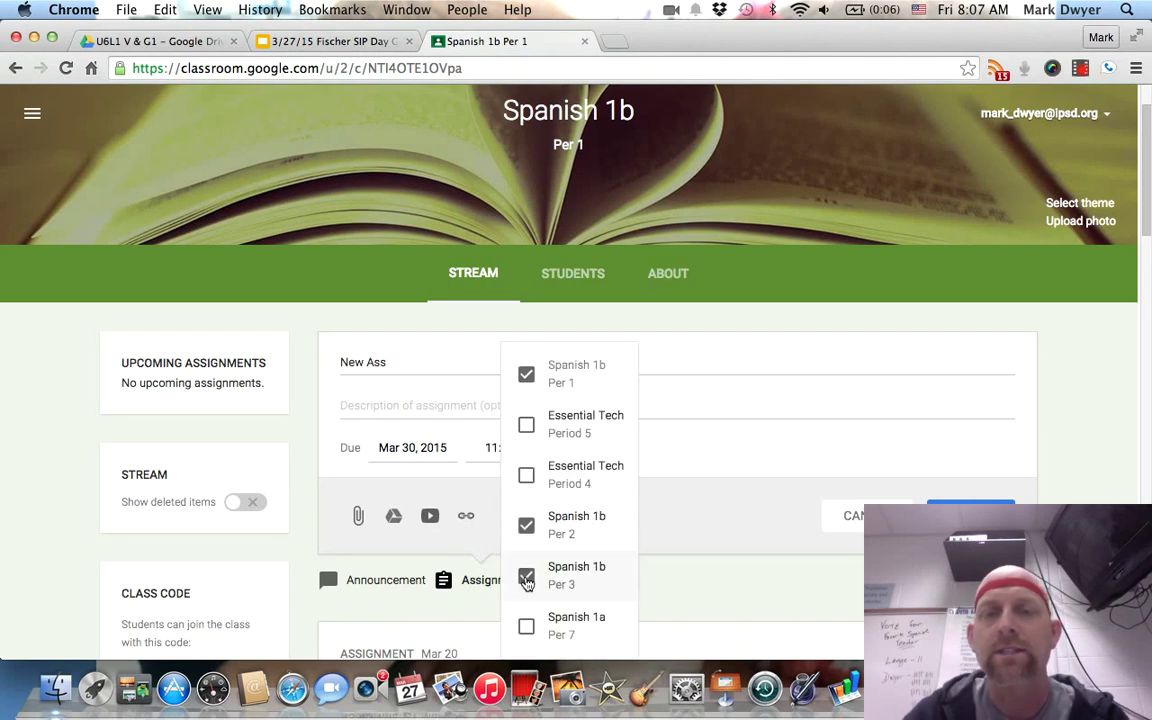
{"action": "left_click", "coordinate": [712, 500]}
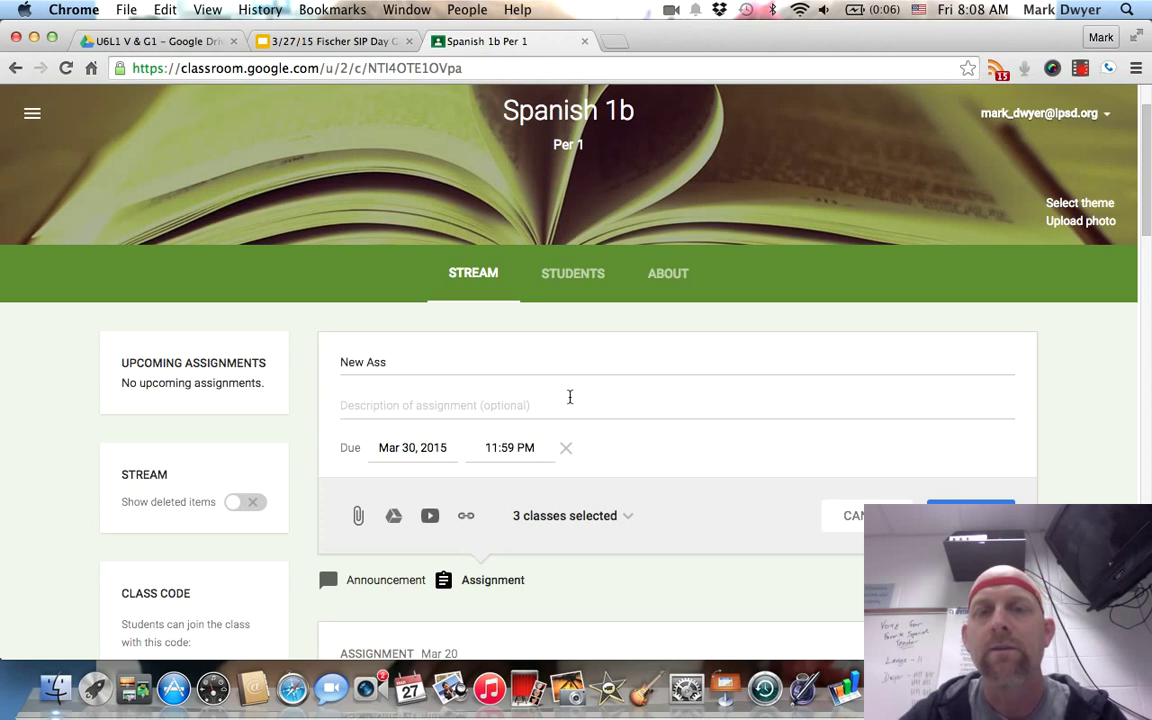
Complete the assignment title as "New Assigment" and publish it to the selected classes.
{"action": "left_click", "coordinate": [475, 364]}
{"action": "type", "text": "New Ass"}
{"action": "type", "text": "isgn"}
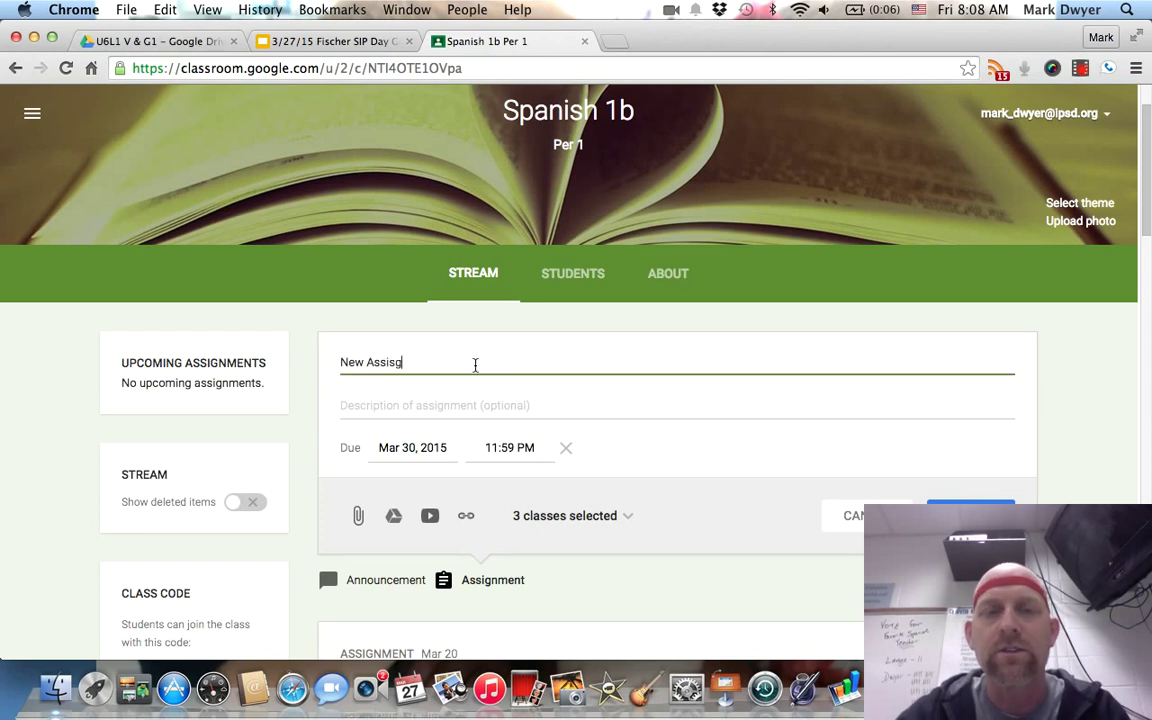
{"action": "key", "text": "BackSpace"}
{"action": "key", "text": "BackSpace"}
{"action": "key", "text": "BackSpace"}
{"action": "type", "text": "gment"}
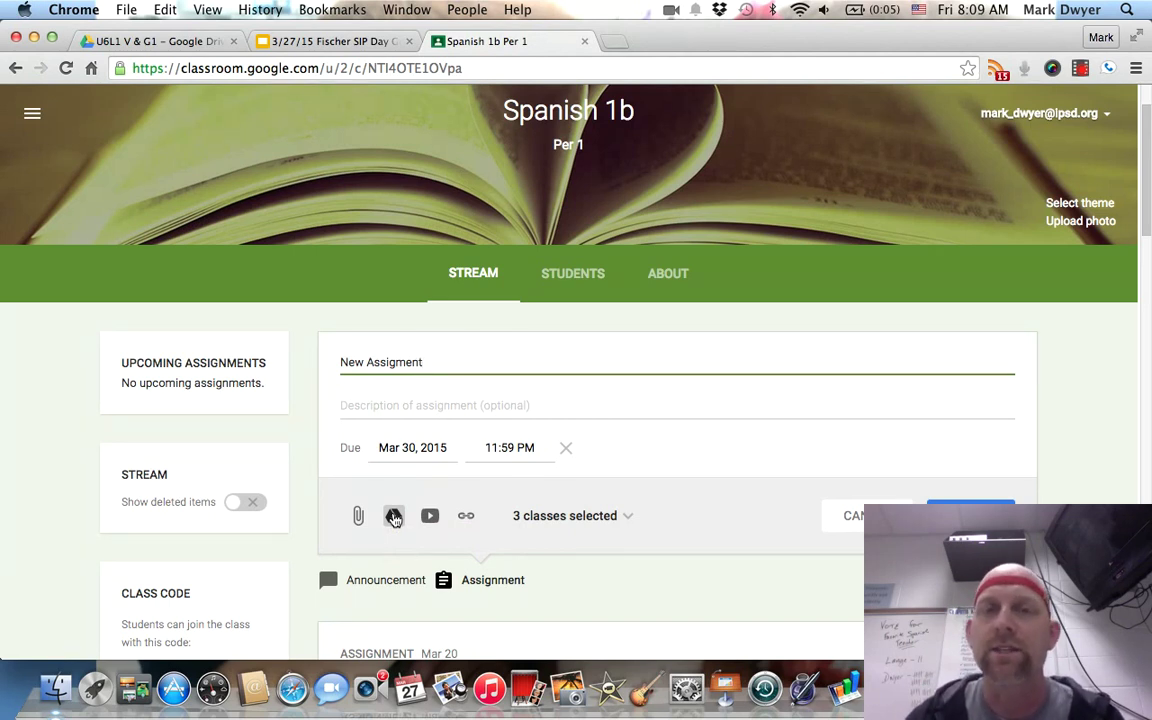
{"action": "left_click", "coordinate": [845, 516]}
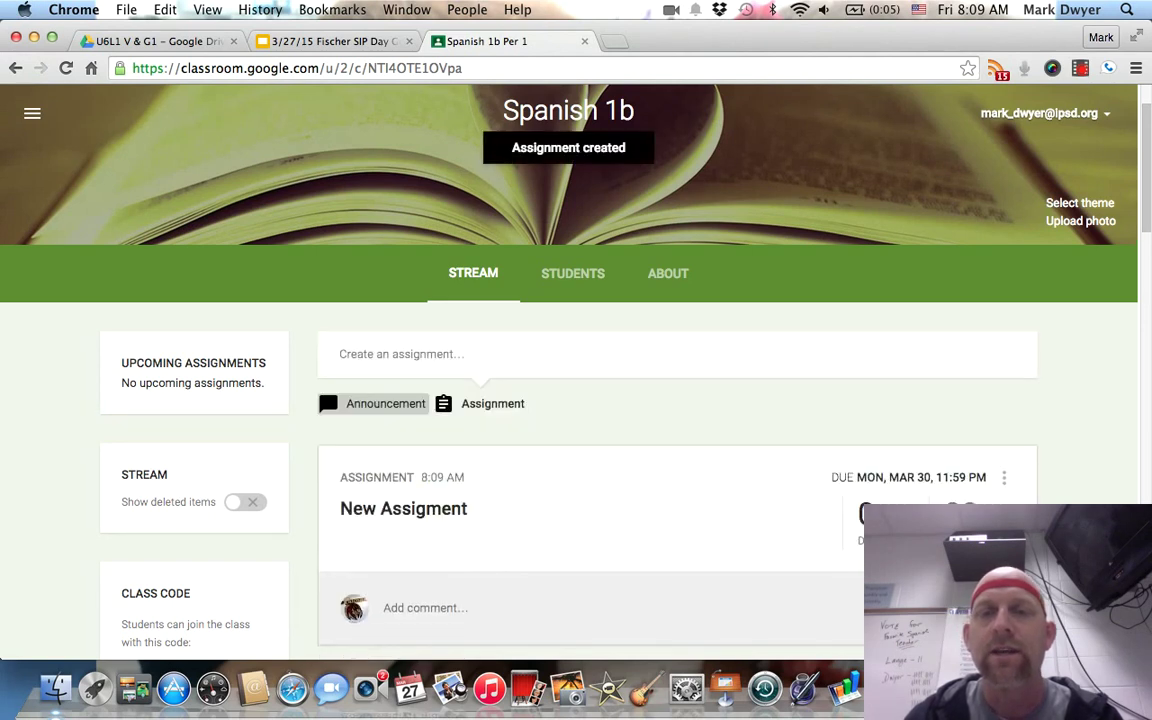
Open the student work for the Minicuento 1 (5.1) assignment from the class stream.
{"action": "scroll", "coordinate": [576, 400], "scroll_direction": "down", "scroll_amount": 2}
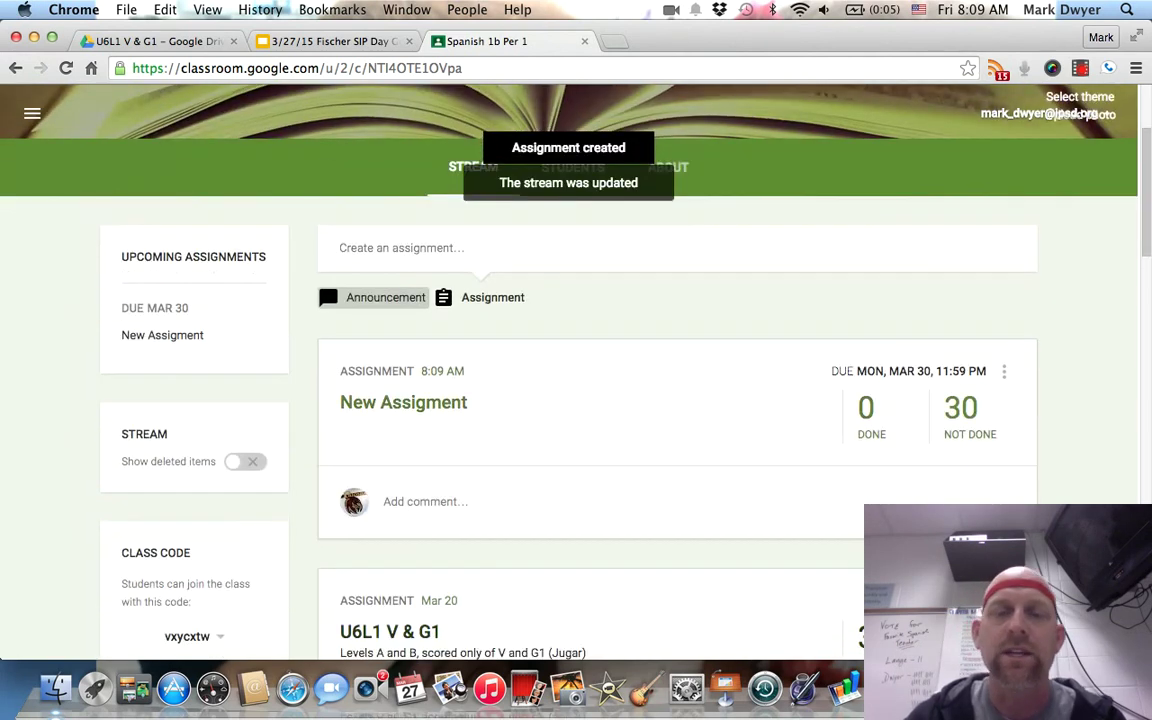
{"action": "scroll", "coordinate": [576, 400], "scroll_direction": "down", "scroll_amount": 5}
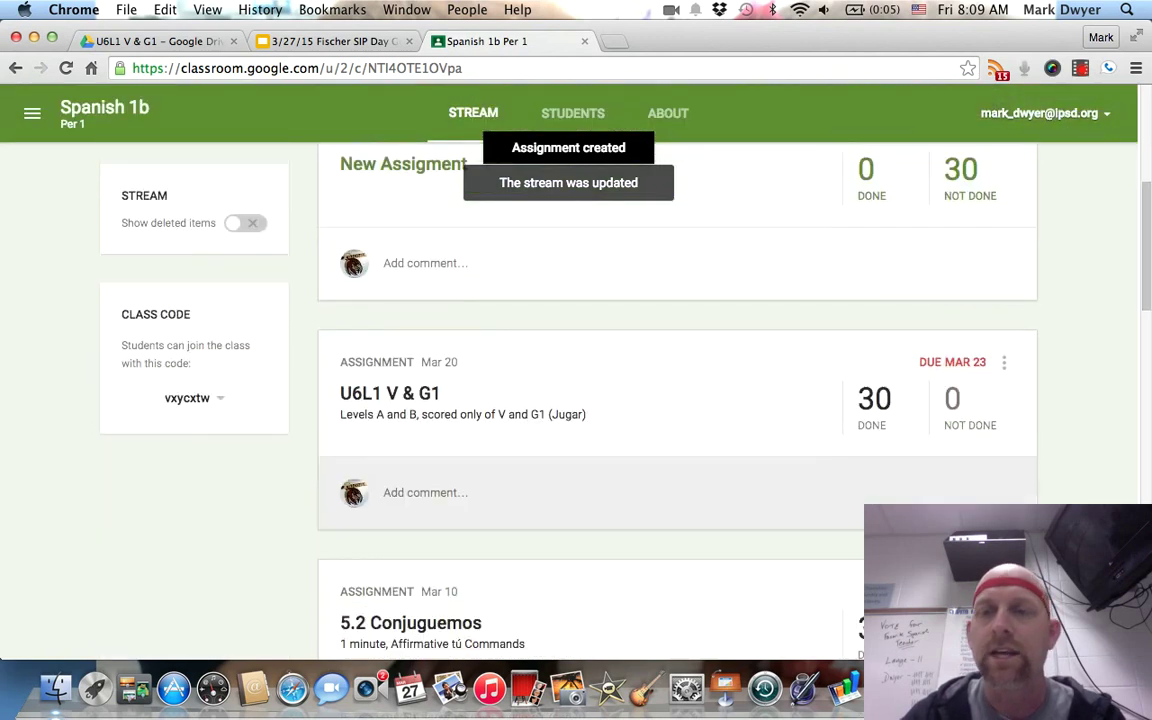
{"action": "scroll", "coordinate": [576, 400], "scroll_direction": "down", "scroll_amount": 3}
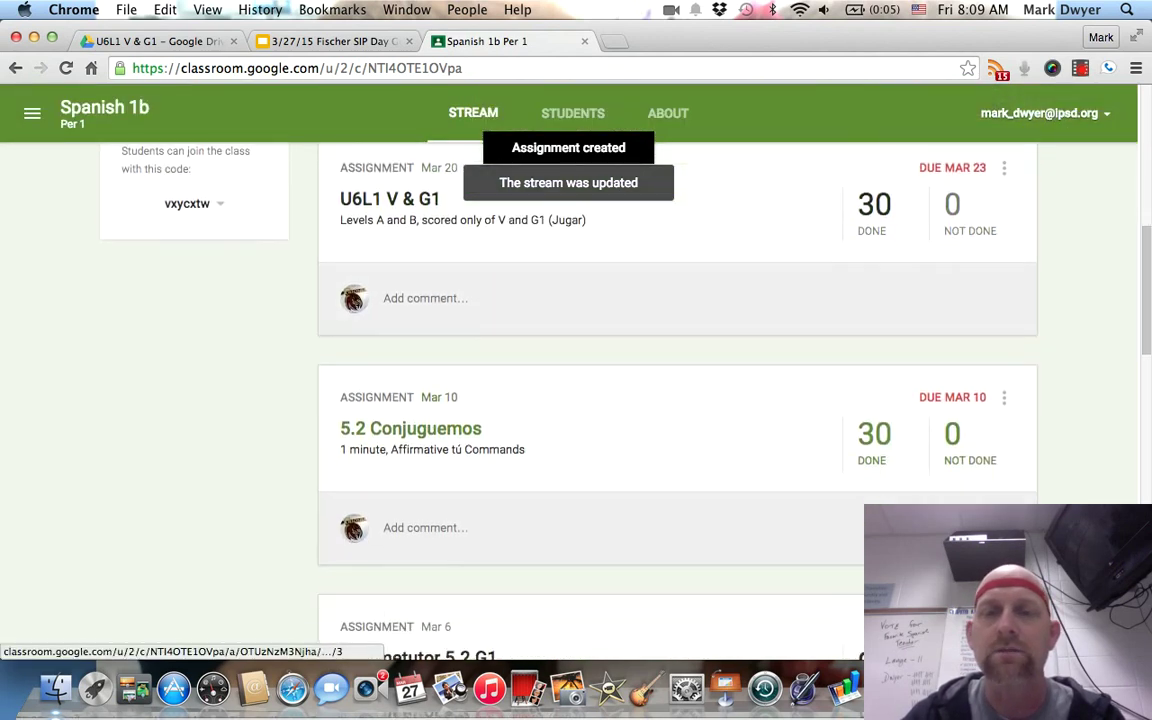
{"action": "scroll", "coordinate": [576, 400], "scroll_direction": "down", "scroll_amount": 10}
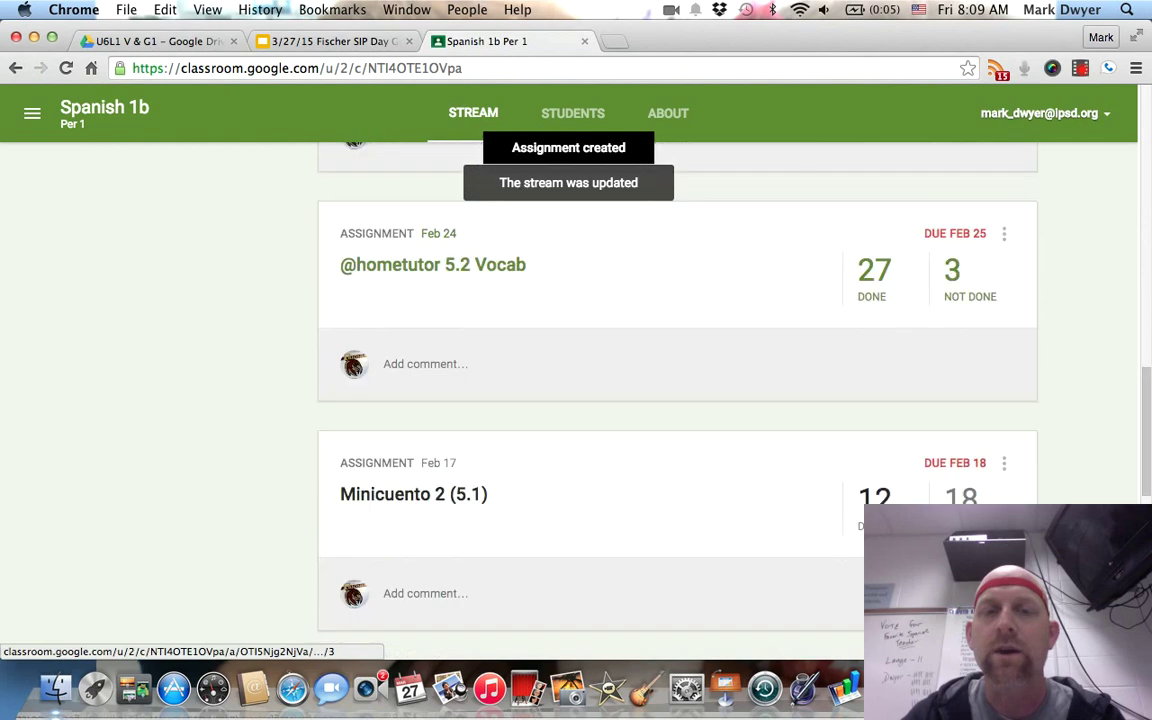
{"action": "scroll", "coordinate": [440, 498], "scroll_direction": "down", "scroll_amount": 2}
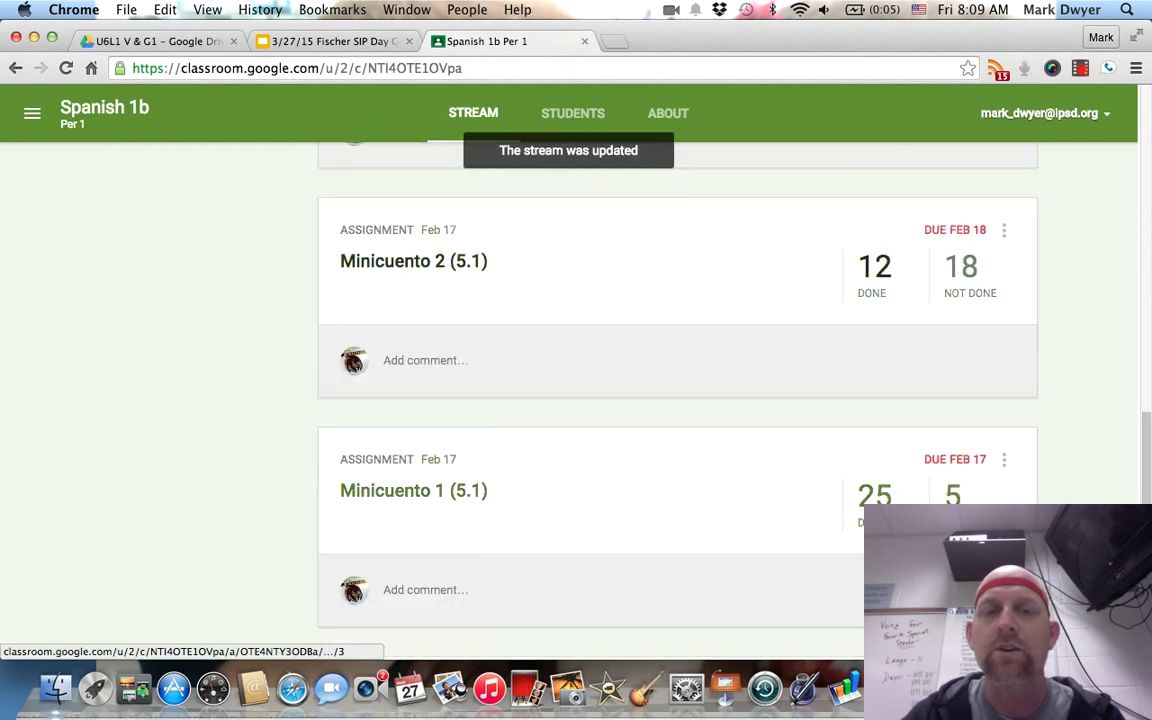
{"action": "left_click", "coordinate": [440, 494]}
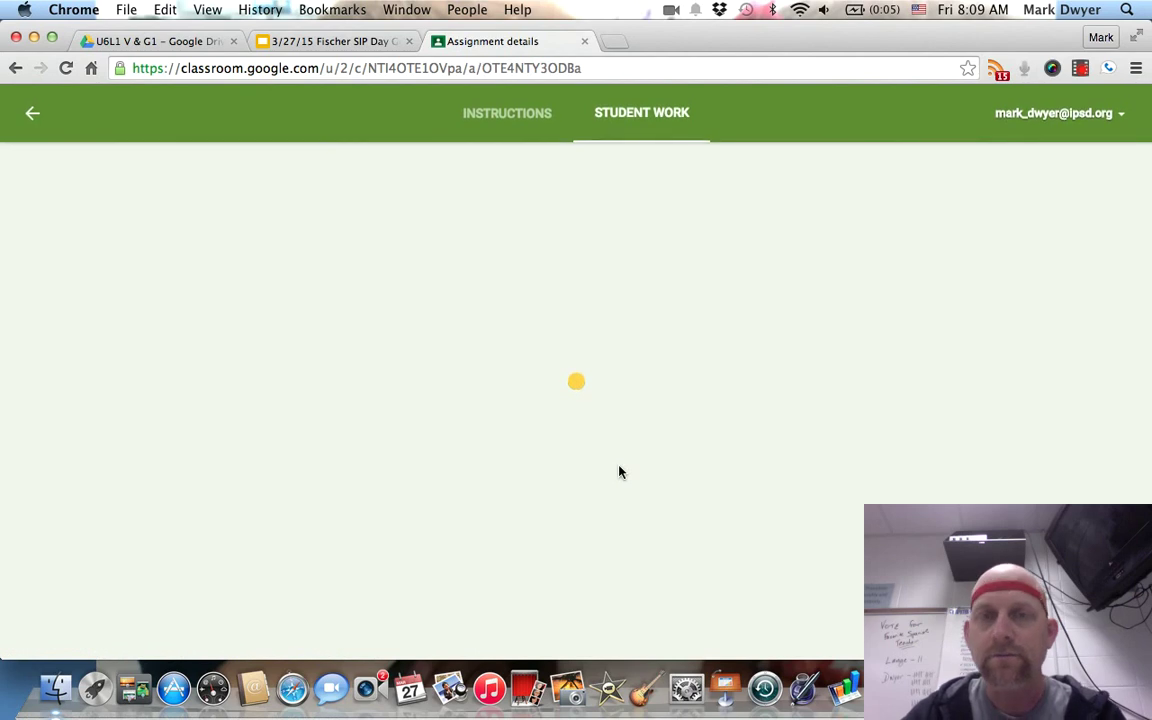
Expand the third listed student's submission and open the attached minicuento document.
{"action": "scroll", "coordinate": [619, 471], "scroll_direction": "down", "scroll_amount": 2}
{"action": "scroll", "coordinate": [619, 471], "scroll_direction": "up", "scroll_amount": 2}
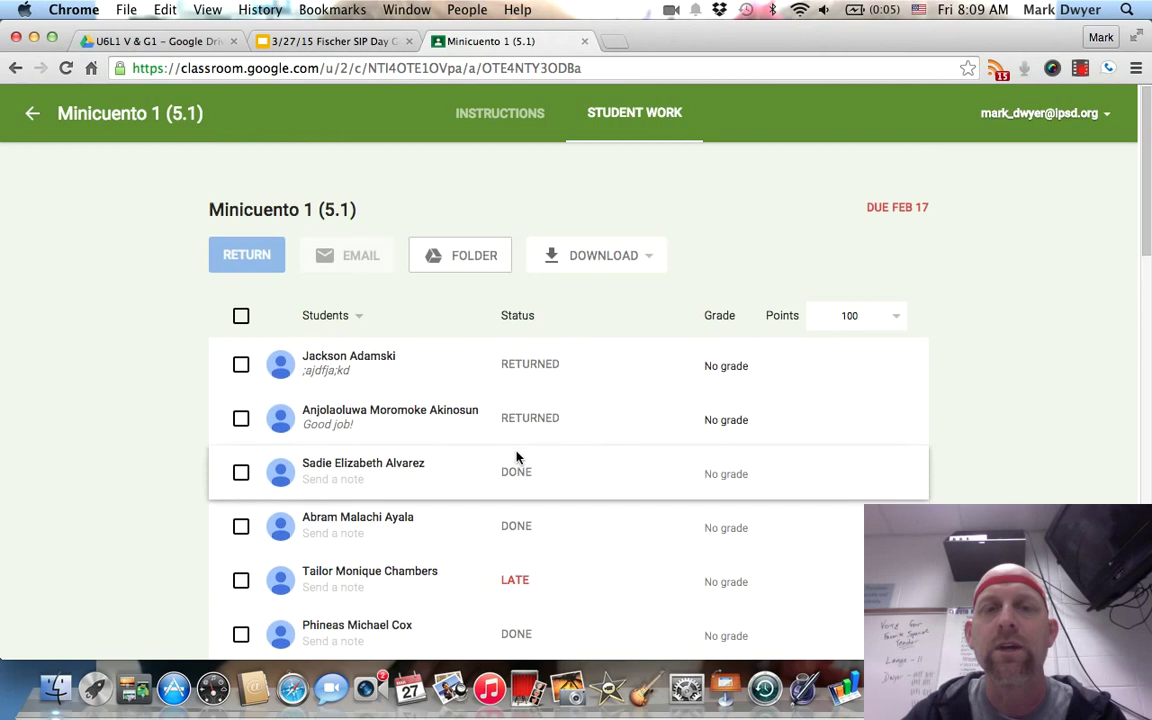
{"action": "scroll", "coordinate": [517, 457], "scroll_direction": "down", "scroll_amount": 2}
{"action": "left_click", "coordinate": [377, 382]}
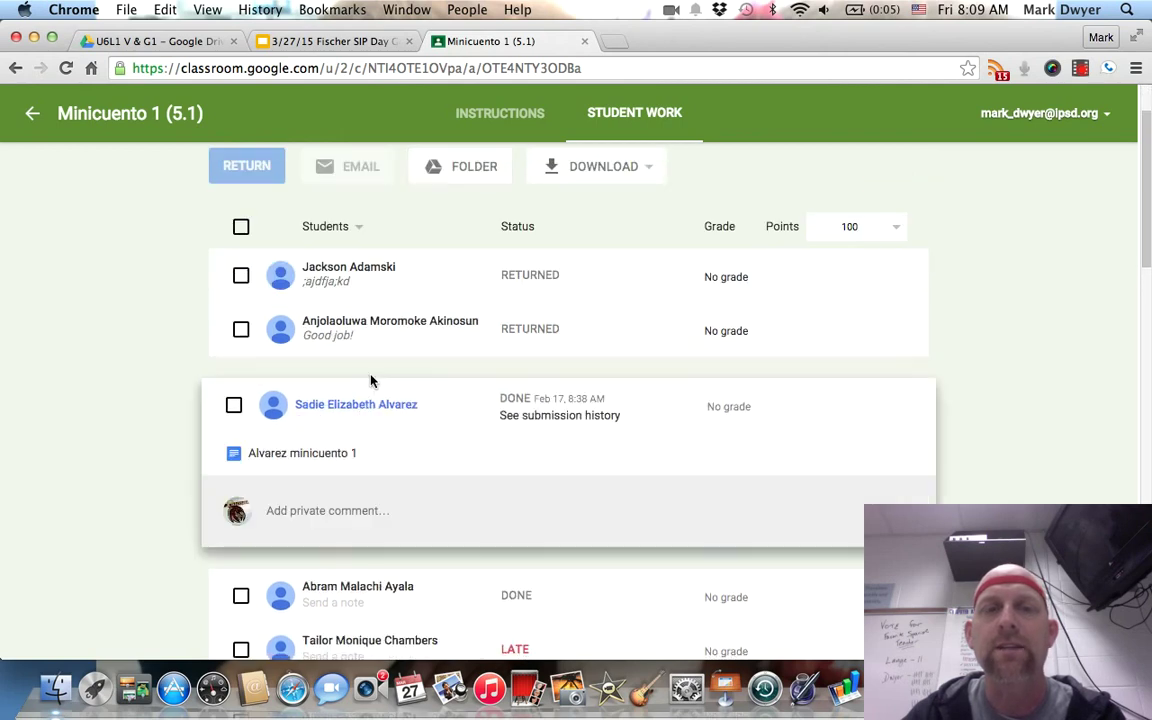
{"action": "left_click", "coordinate": [300, 460]}
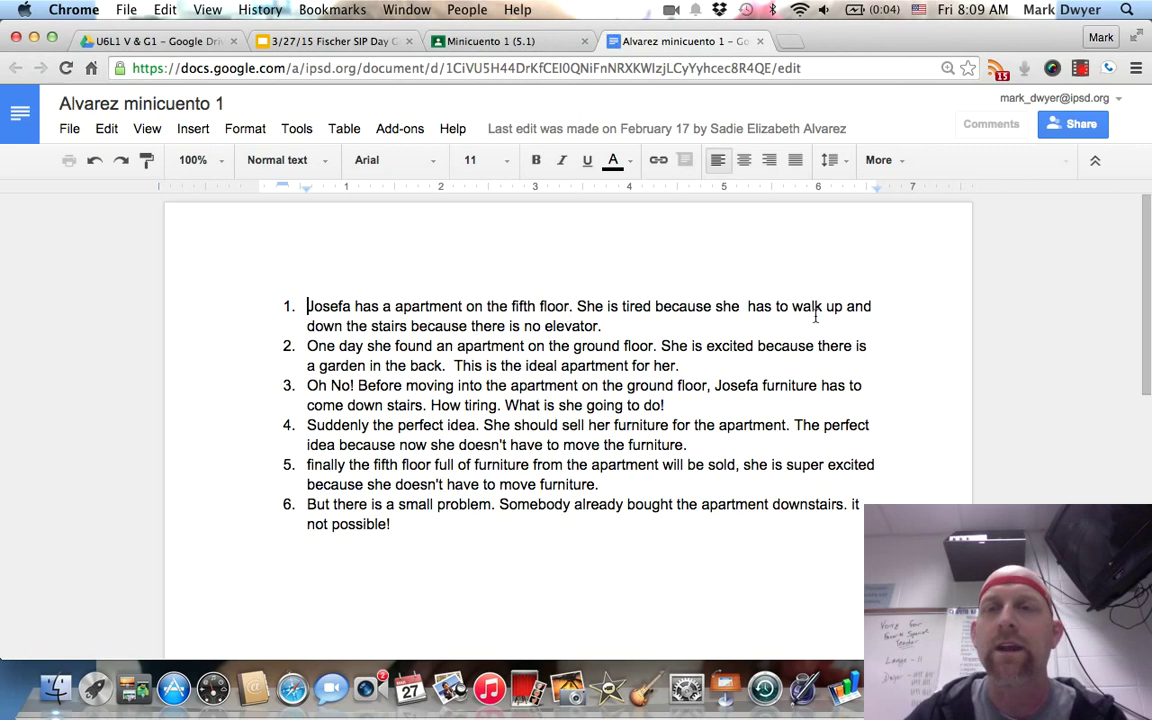
Add the comment ";jadlkfja" to the word "apartment" in the first list item.
{"action": "double_click", "coordinate": [430, 310]}
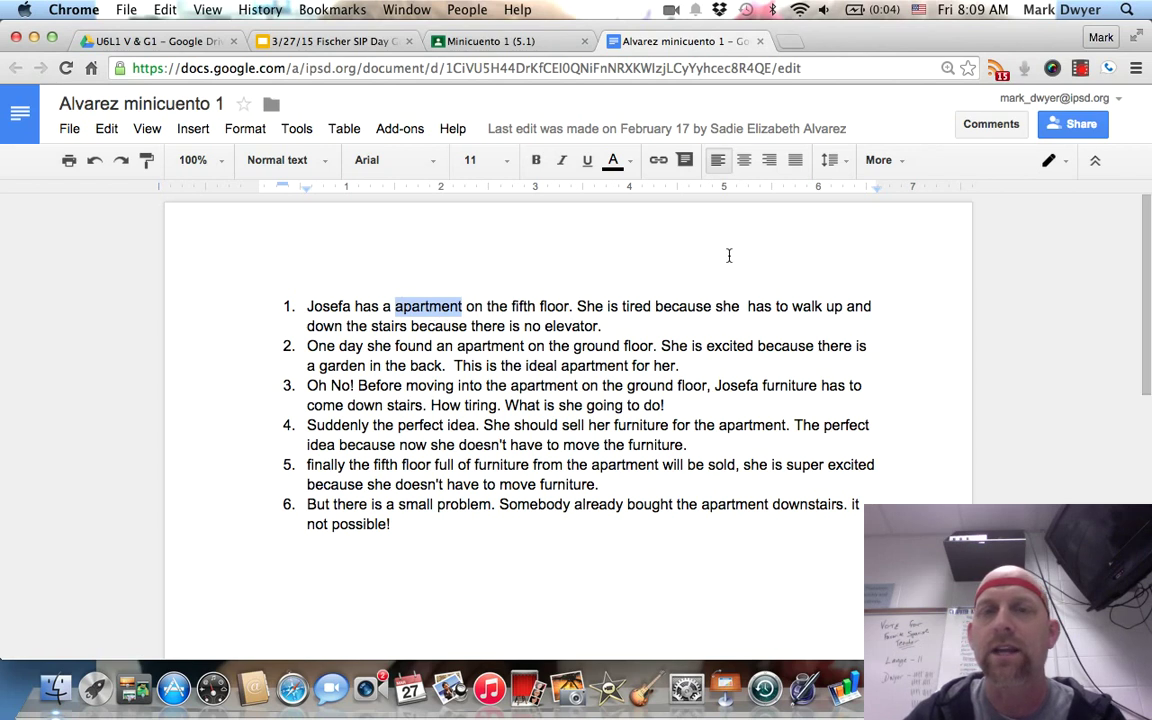
{"action": "left_click", "coordinate": [1012, 130]}
{"action": "left_click", "coordinate": [1068, 180]}
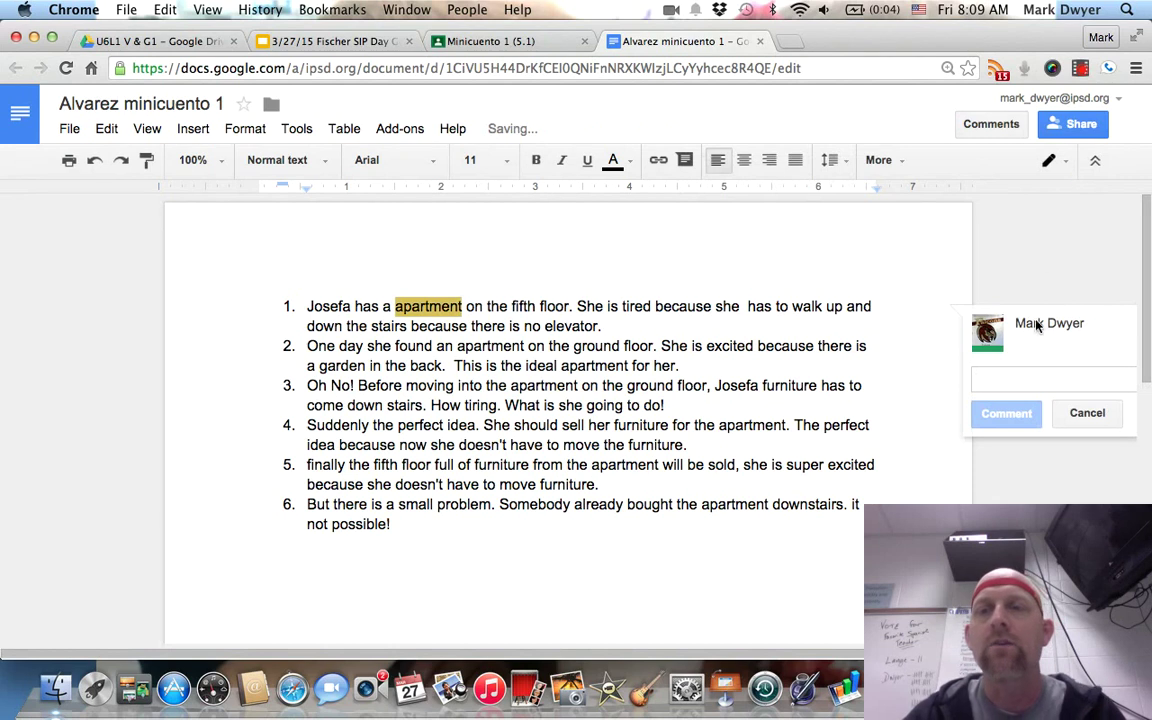
{"action": "type", "text": "pagina"}
{"action": "left_click", "coordinate": [1017, 420]}
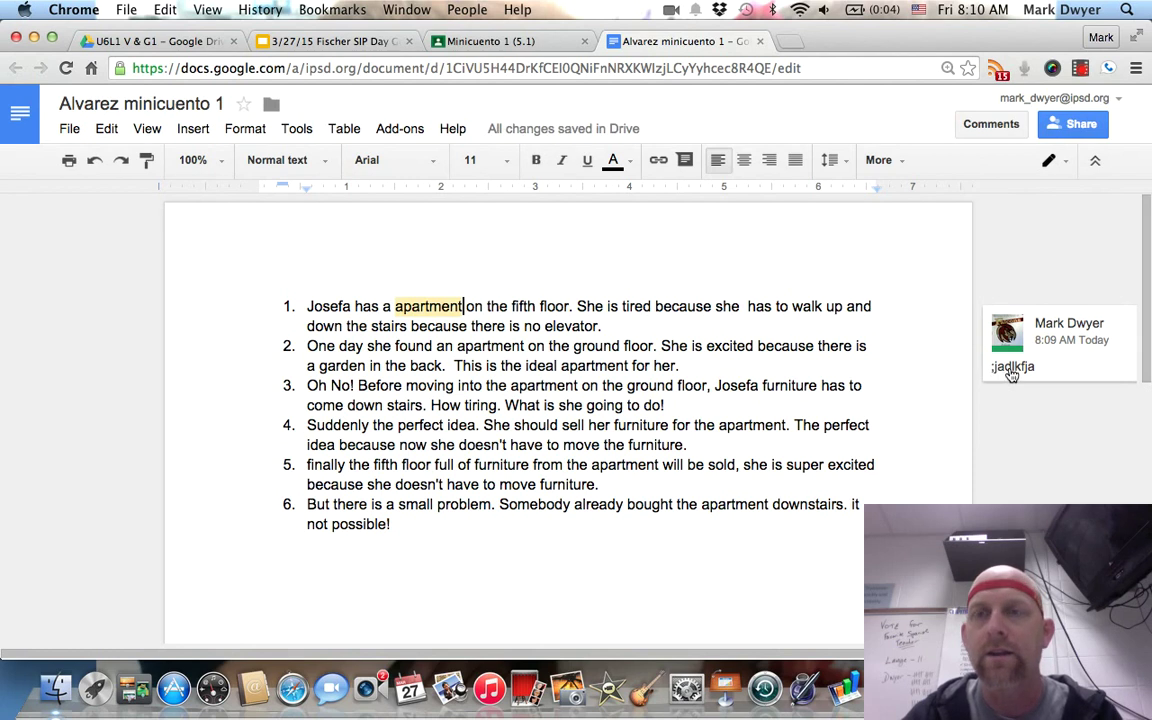
Change the document to Suggesting mode and suggest replacing "apartment" with "house" in the second list item.
{"action": "double_click", "coordinate": [494, 349]}
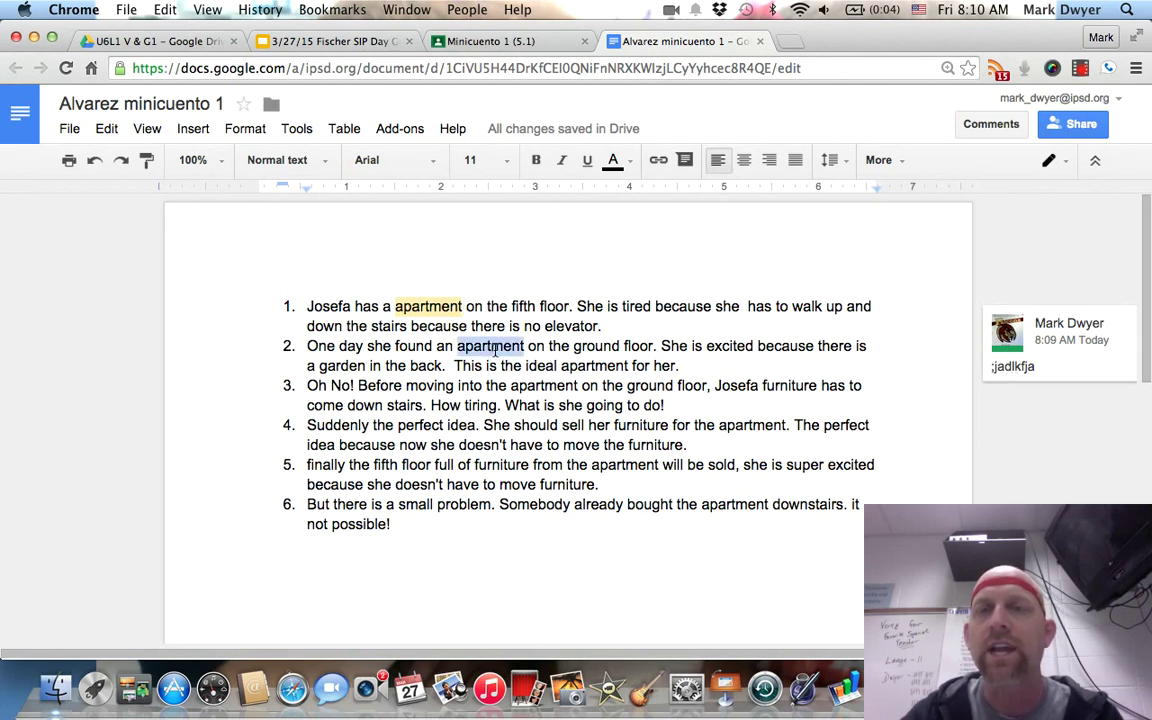
{"action": "left_click", "coordinate": [1066, 165]}
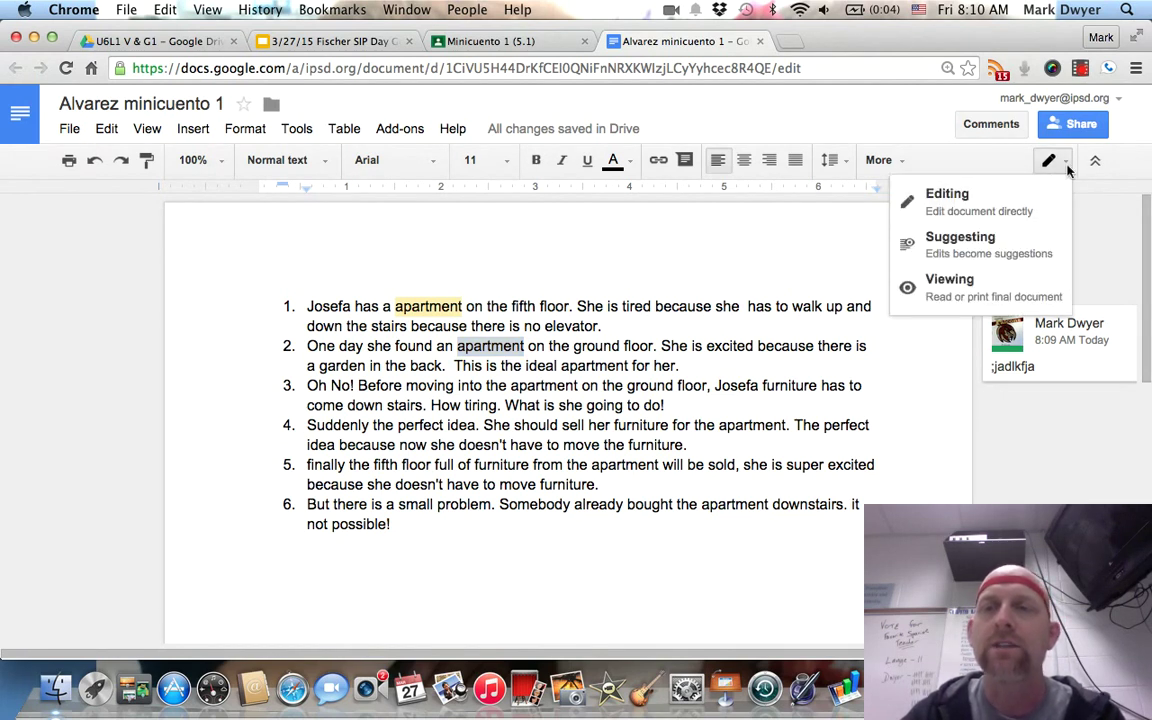
{"action": "left_click", "coordinate": [951, 254]}
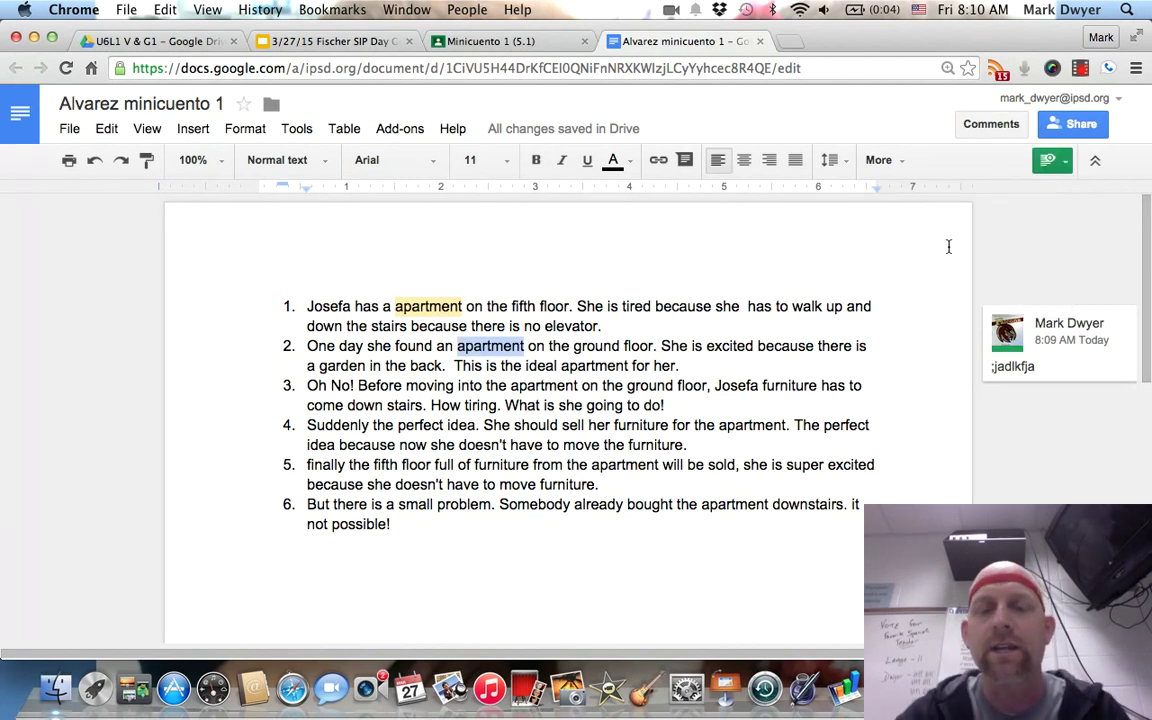
{"action": "type", "text": "house"}
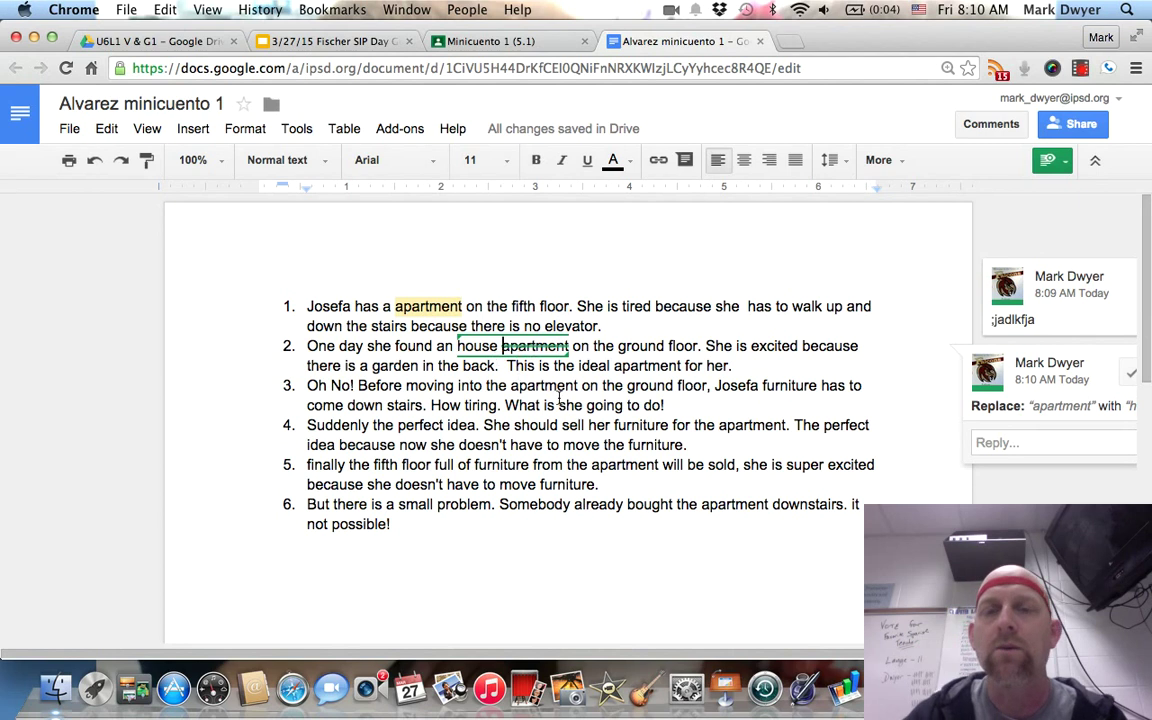
{"action": "key", "text": "Return"}
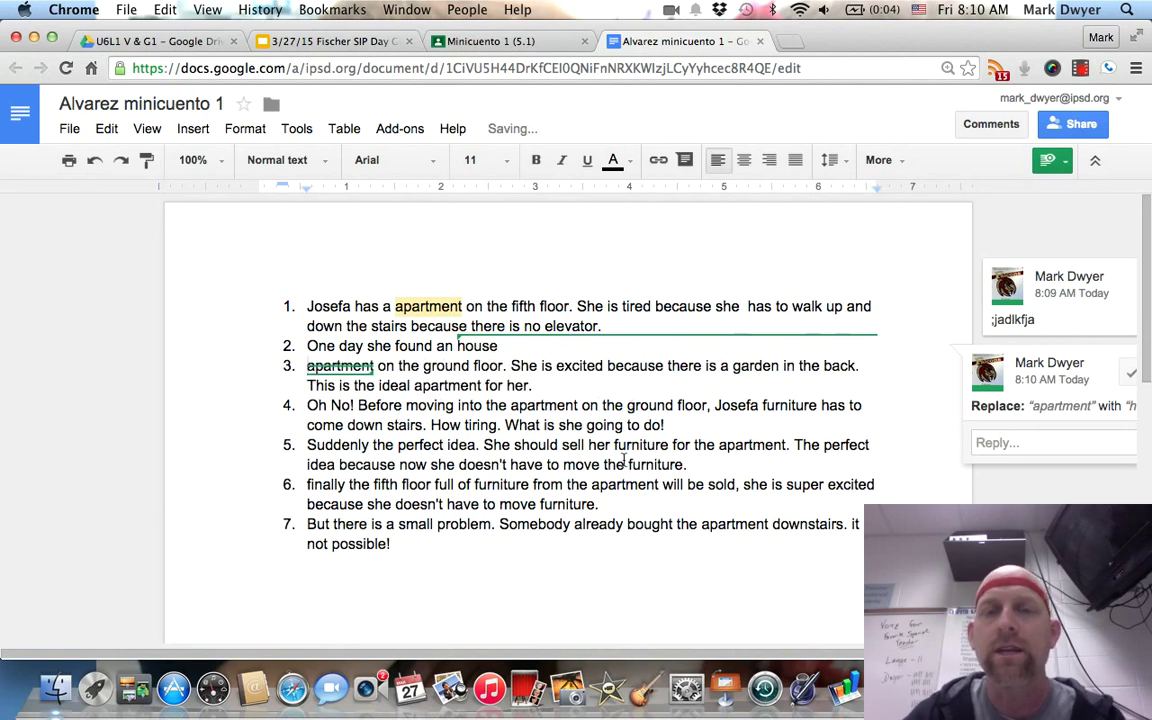
{"action": "left_click", "coordinate": [92, 170]}
{"action": "left_click", "coordinate": [92, 170]}
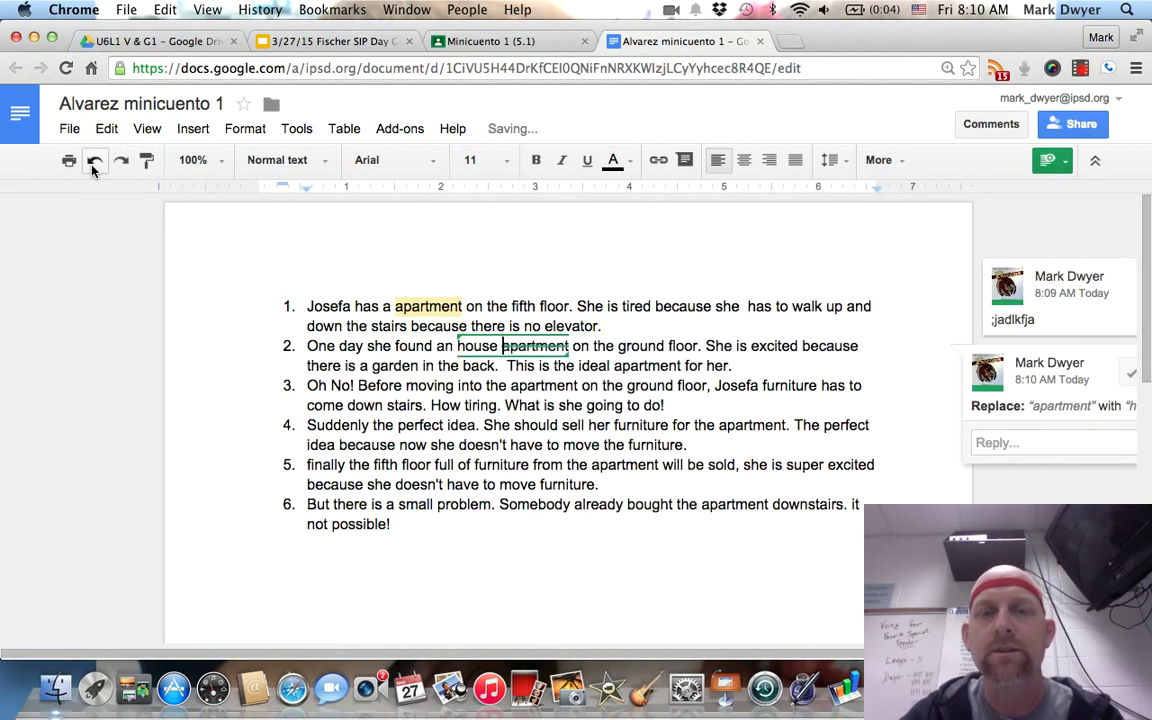
Close the document and return the assignment to that student with the feedback "Good job!".
{"action": "left_click", "coordinate": [599, 347]}
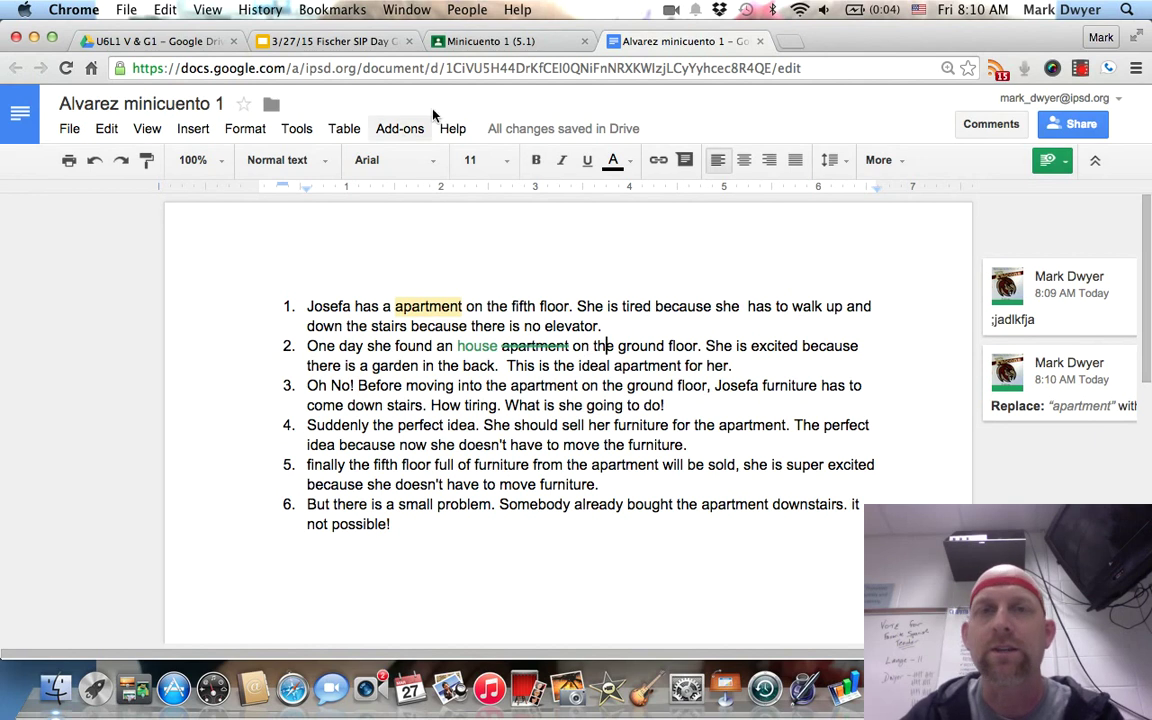
{"action": "left_click", "coordinate": [760, 41]}
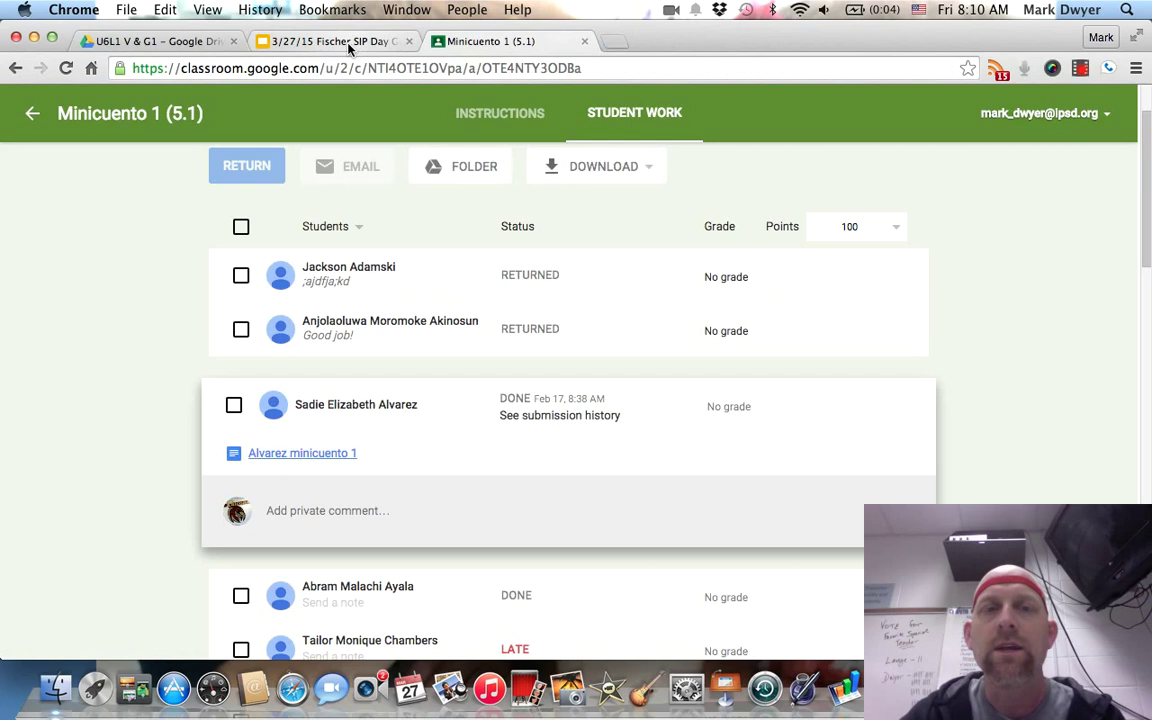
{"action": "left_click", "coordinate": [233, 405]}
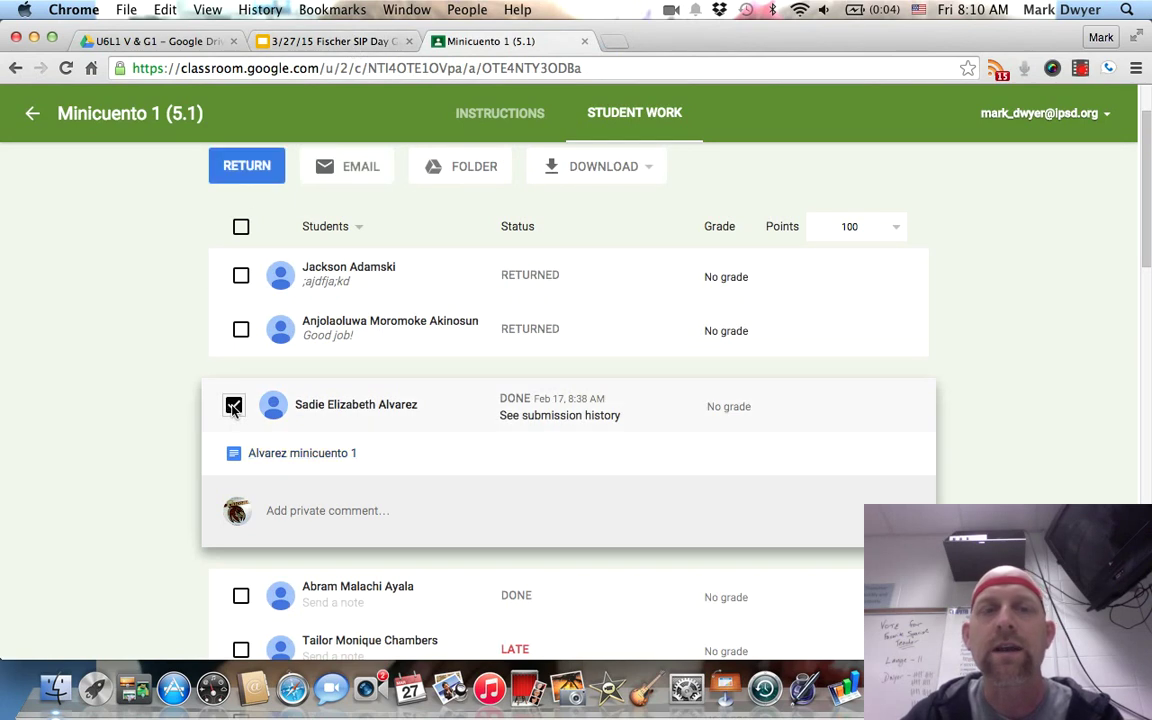
{"action": "left_click", "coordinate": [252, 170]}
{"action": "type", "text": "dfs"}
{"action": "key", "text": "BackSpace"}
{"action": "key", "text": "BackSpace"}
{"action": "key", "text": "BackSpace"}
{"action": "type", "text": "Good job!"}
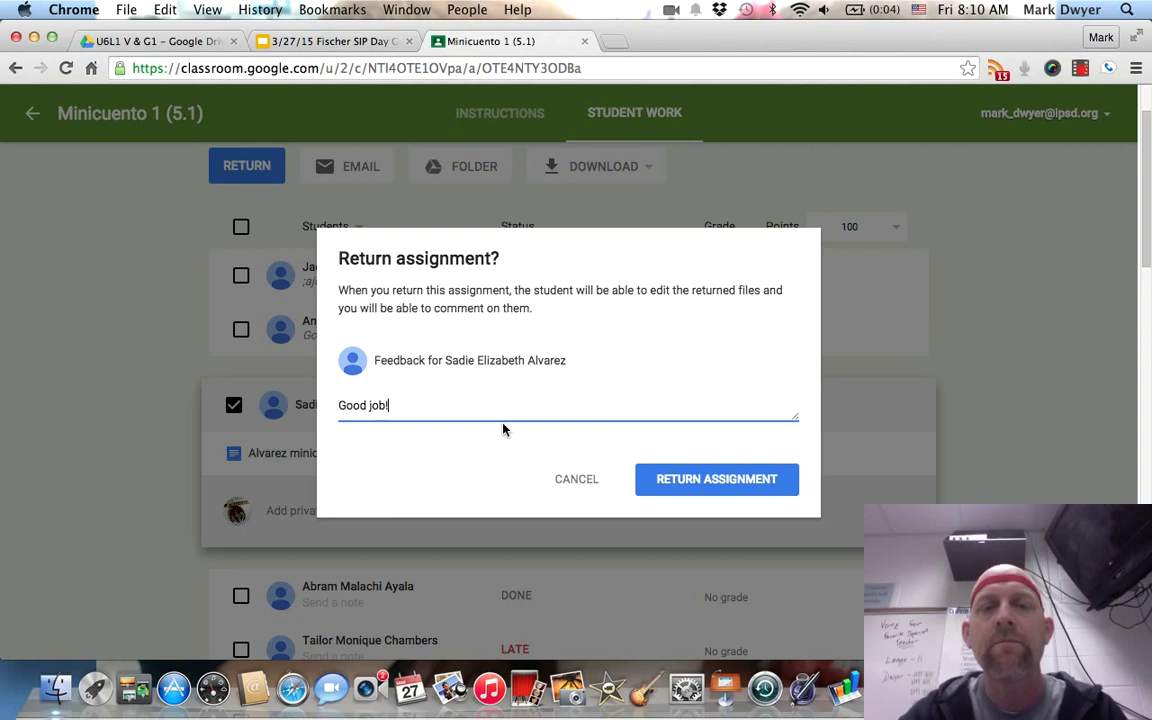
{"action": "left_click", "coordinate": [752, 485]}
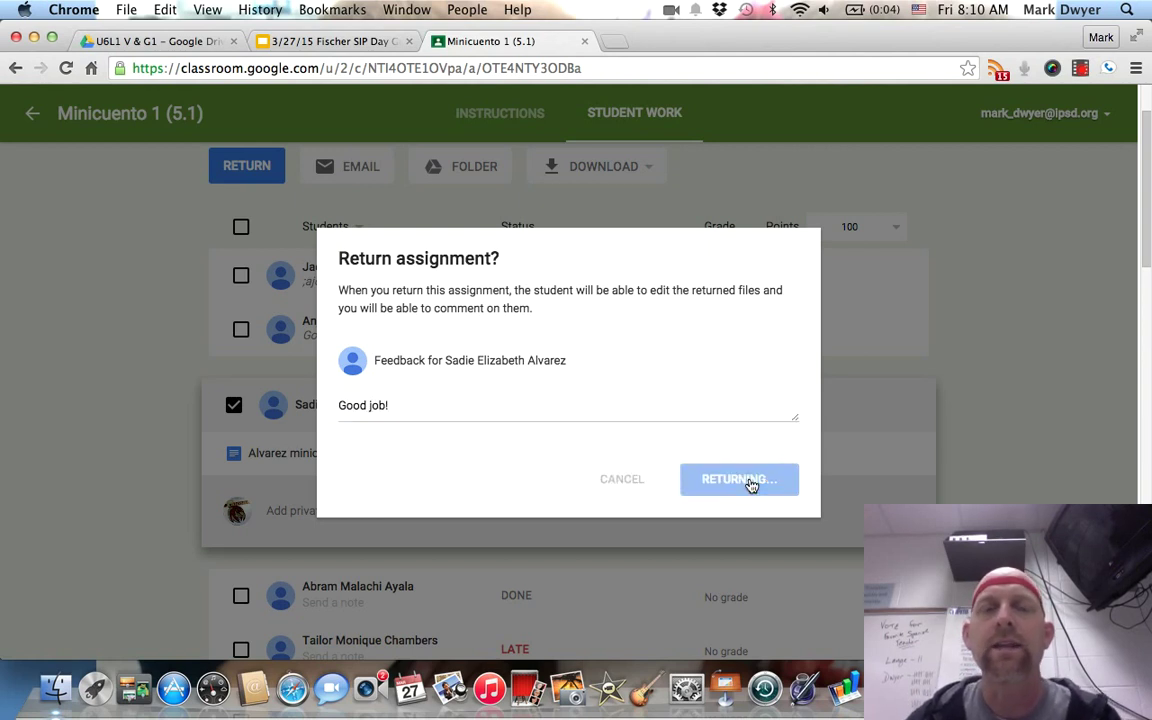